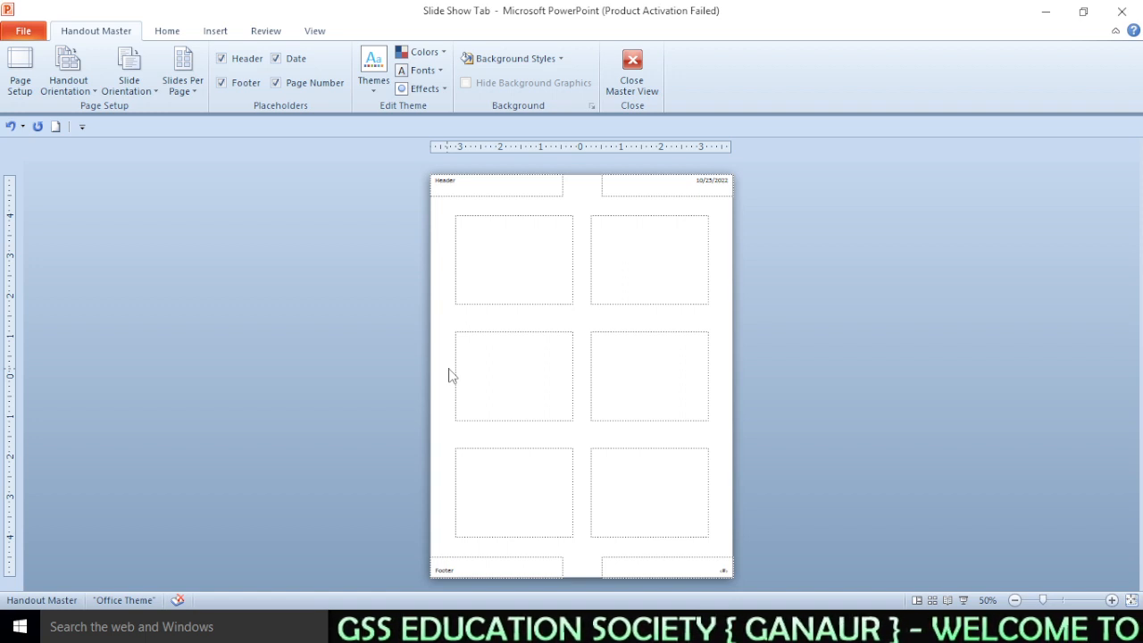
{"action": "left_click", "coordinate": [449, 187]}
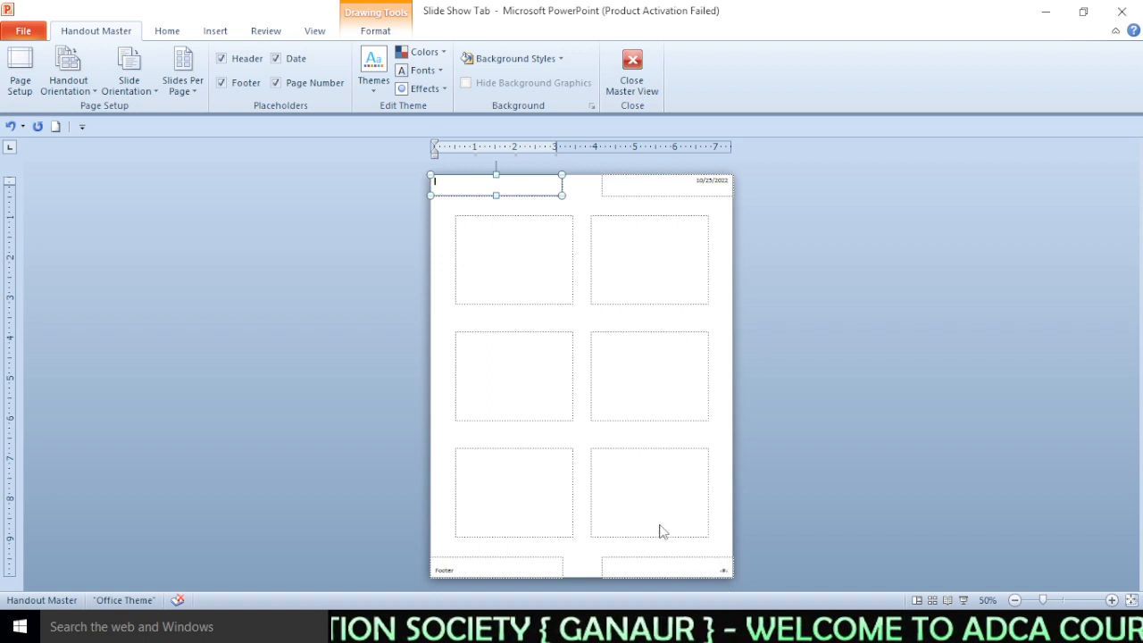
{"action": "left_click", "coordinate": [304, 253]}
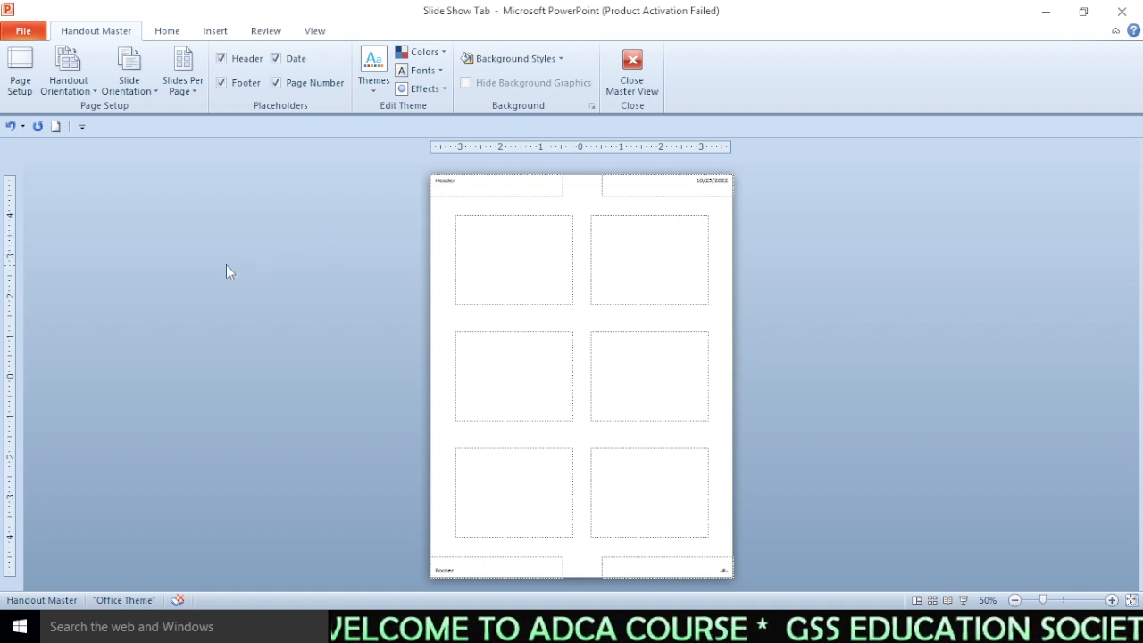
- Set the handout page orientation to Portrait in the handout master
{"action": "left_click", "coordinate": [19, 67]}
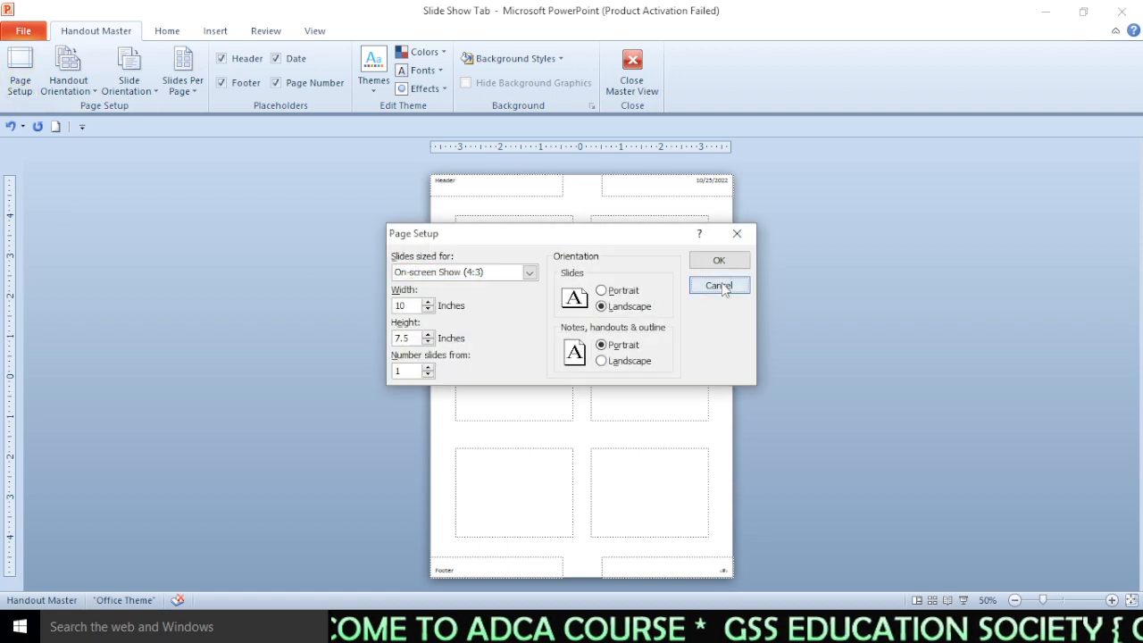
{"action": "left_click", "coordinate": [723, 290]}
{"action": "left_click", "coordinate": [69, 76]}
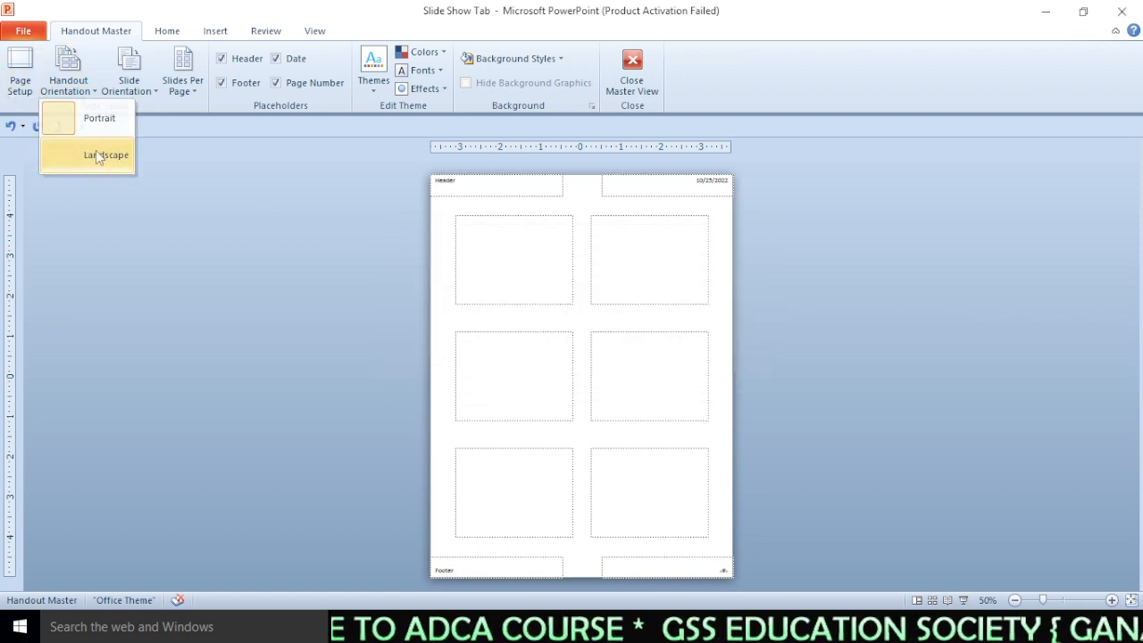
{"action": "left_click", "coordinate": [89, 119]}
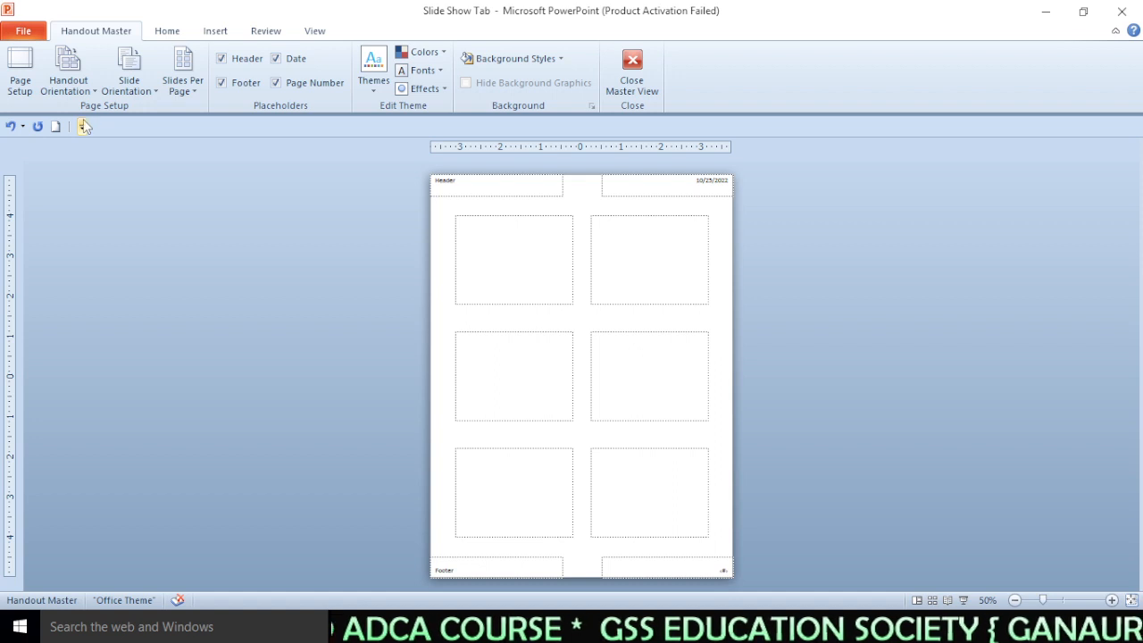
- Switch the slide orientation on the handout to Portrait and back to Landscape
{"action": "left_click", "coordinate": [130, 76]}
{"action": "left_click", "coordinate": [148, 116]}
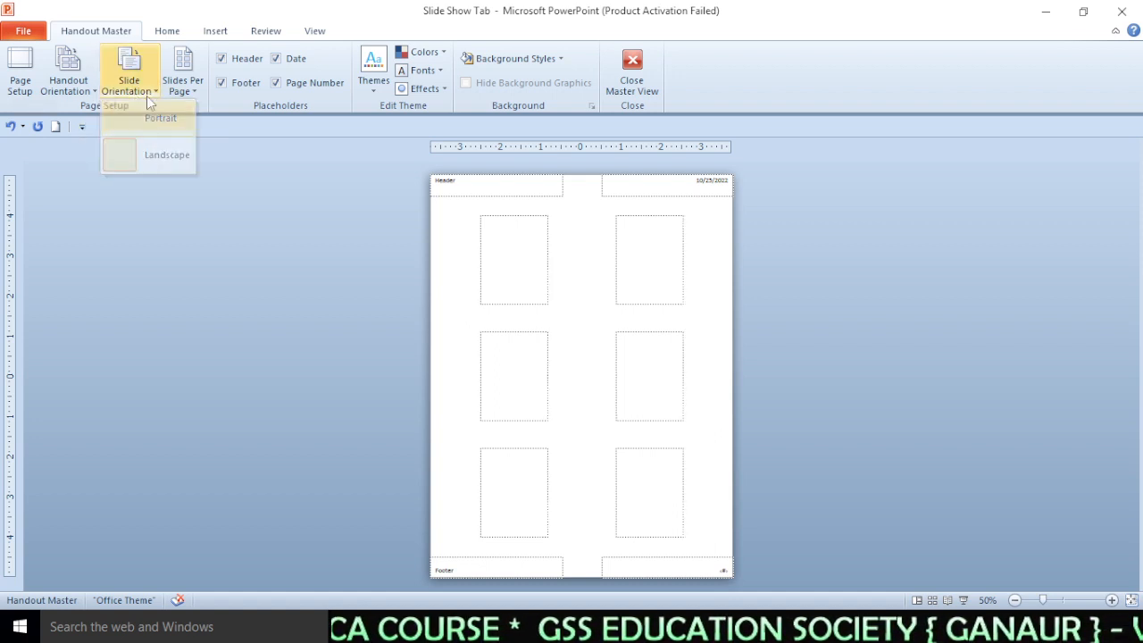
{"action": "left_click", "coordinate": [146, 93]}
{"action": "left_click", "coordinate": [153, 151]}
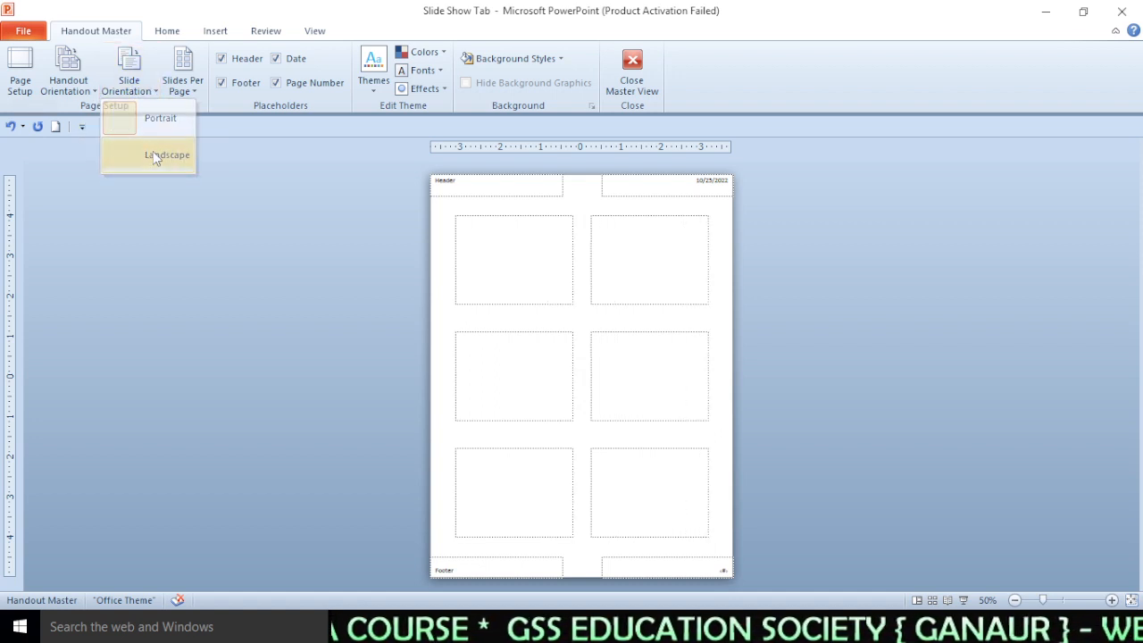
- Set the handout layout to one slide per page, then to two slides per page
{"action": "left_click", "coordinate": [190, 92]}
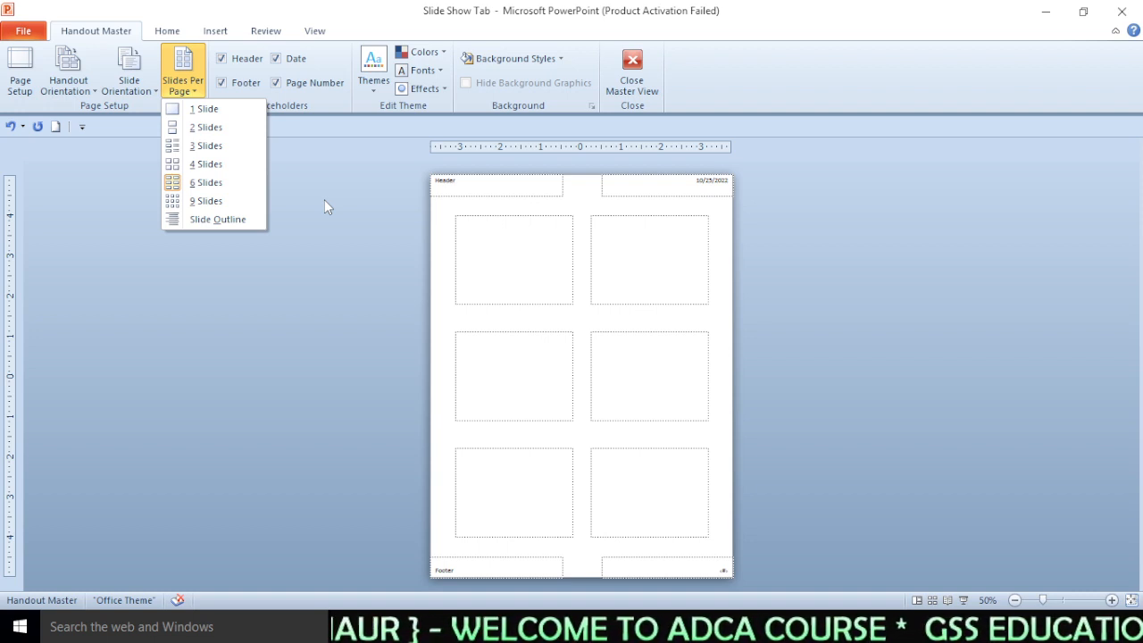
{"action": "left_click", "coordinate": [213, 110]}
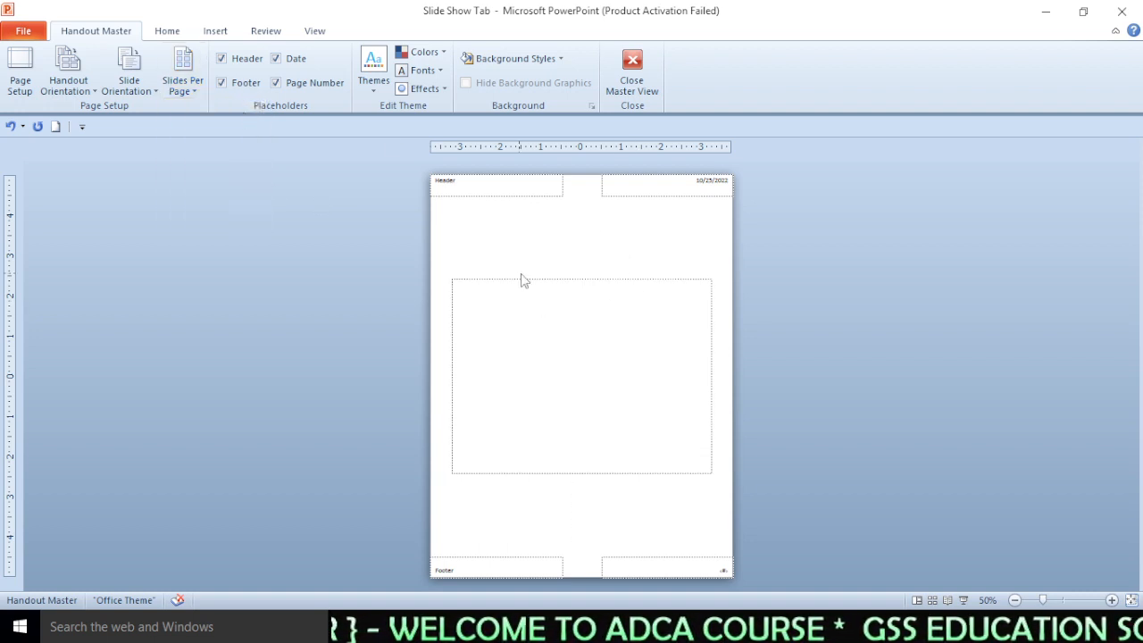
{"action": "left_click", "coordinate": [183, 91]}
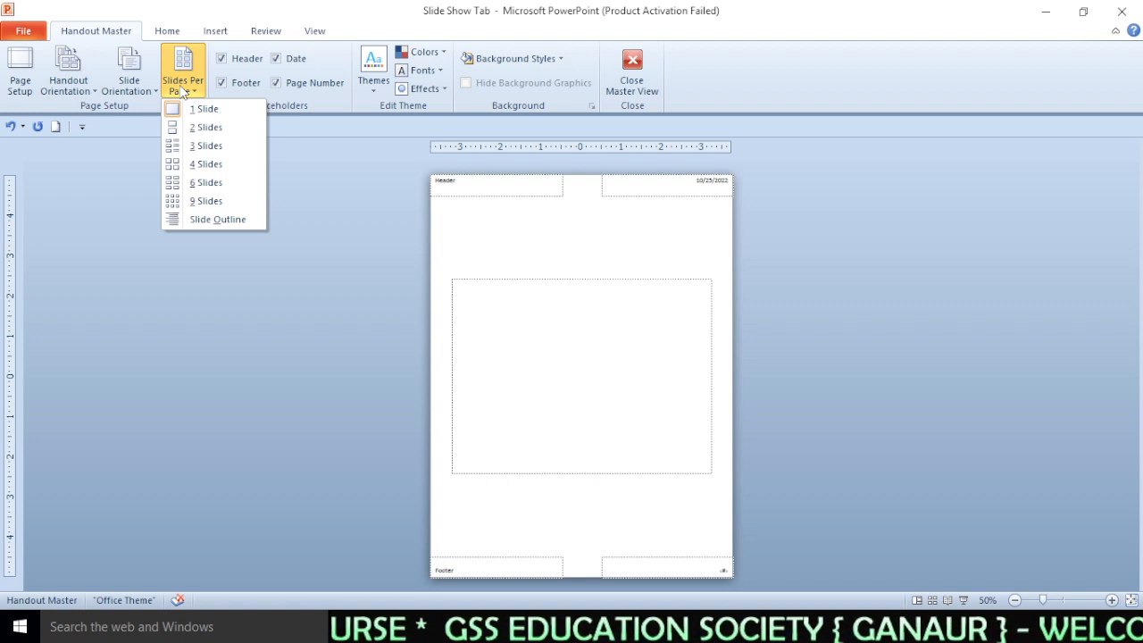
{"action": "left_click", "coordinate": [203, 127]}
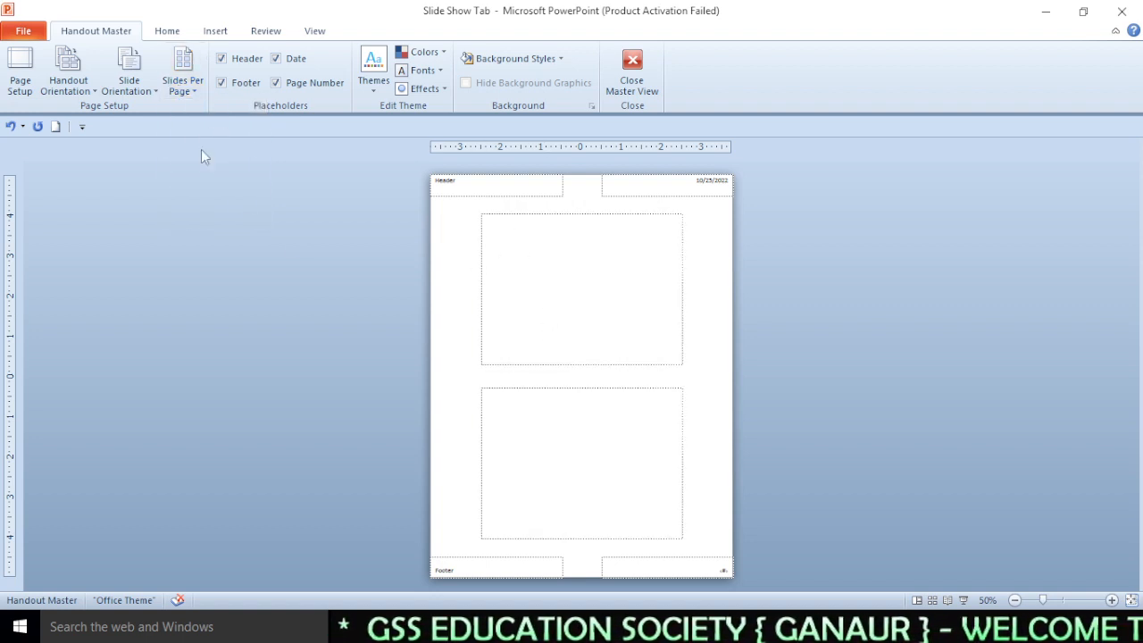
- Switch the handout layout to Slide Outline
{"action": "left_click", "coordinate": [183, 71]}
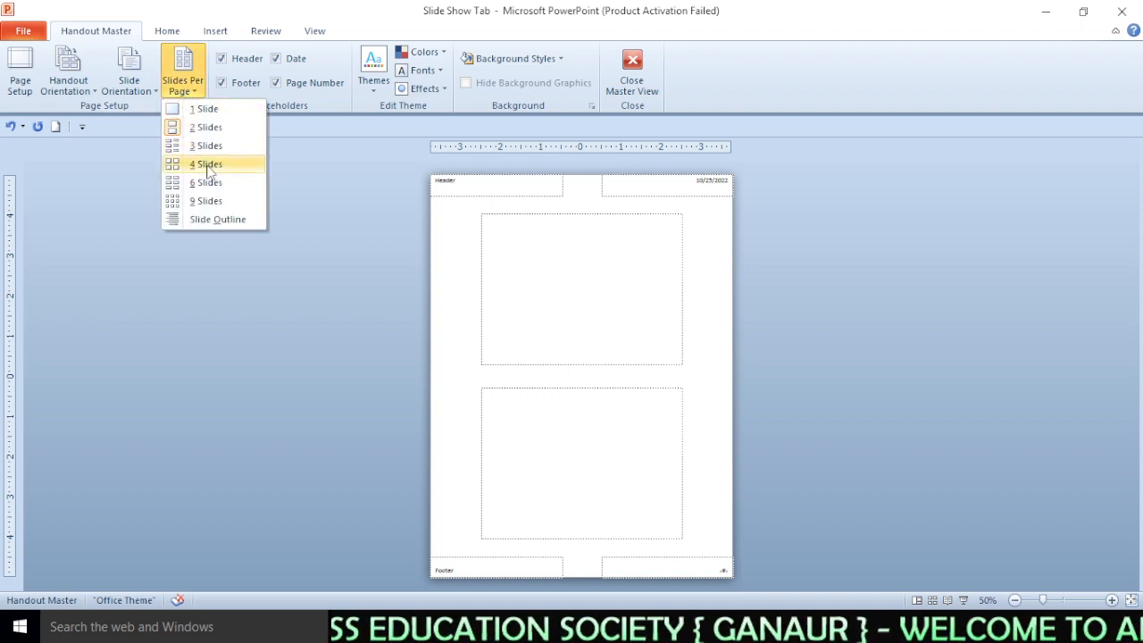
{"action": "left_click", "coordinate": [237, 224]}
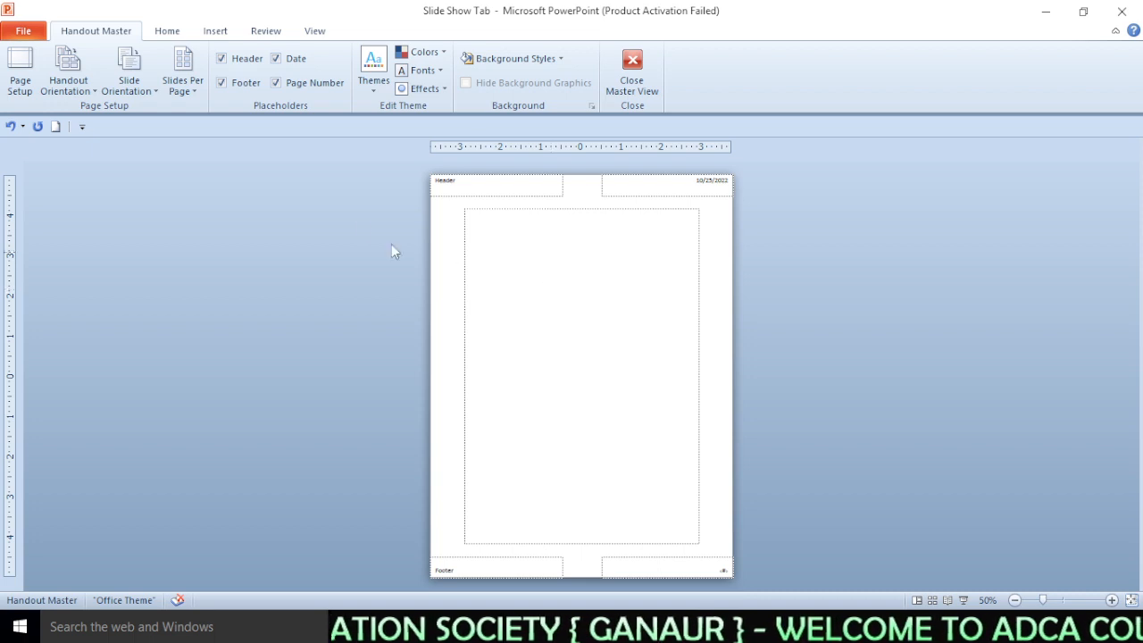
- Set the handout layout back to two slides per page
{"action": "left_click", "coordinate": [187, 90]}
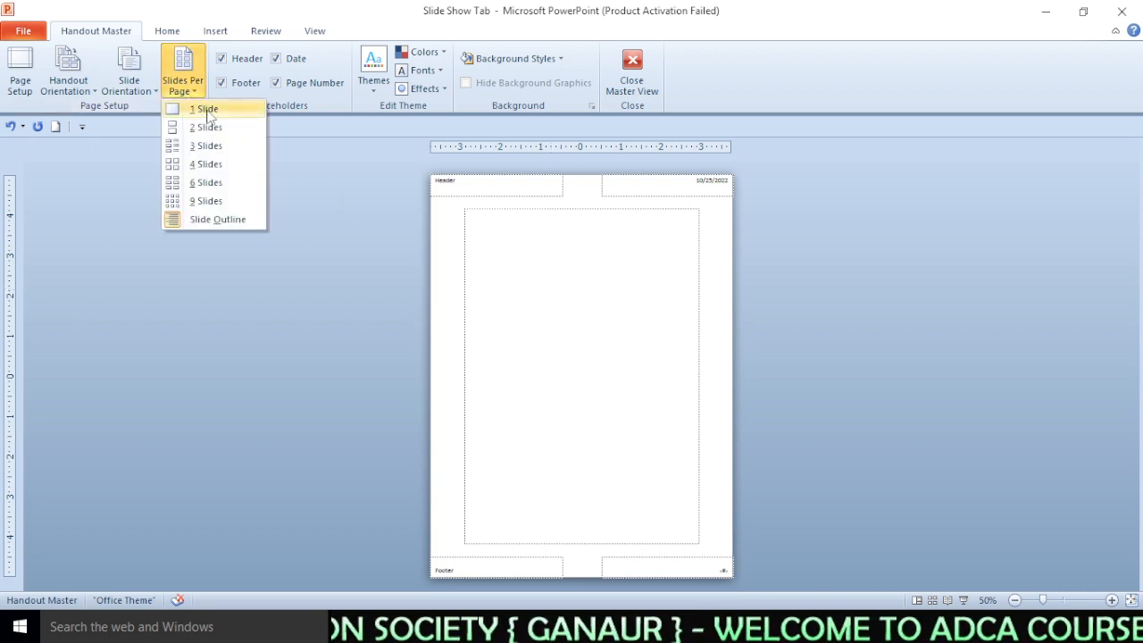
{"action": "left_click", "coordinate": [204, 127]}
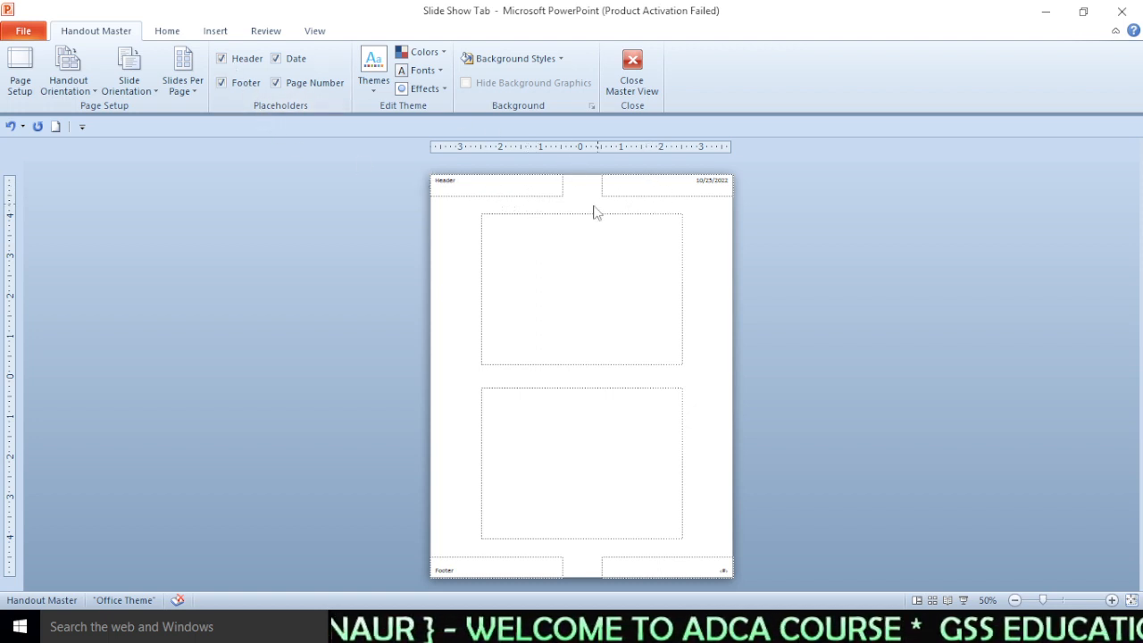
- Open the Themes gallery to browse the available custom and built-in themes
{"action": "left_click", "coordinate": [372, 72]}
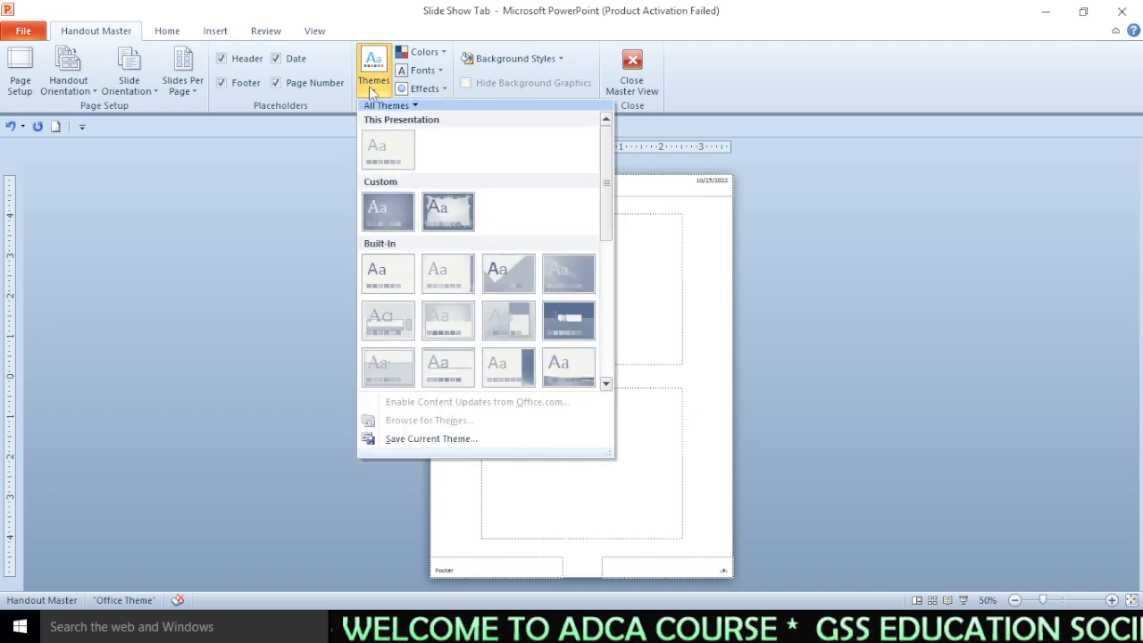
{"action": "left_click", "coordinate": [373, 90]}
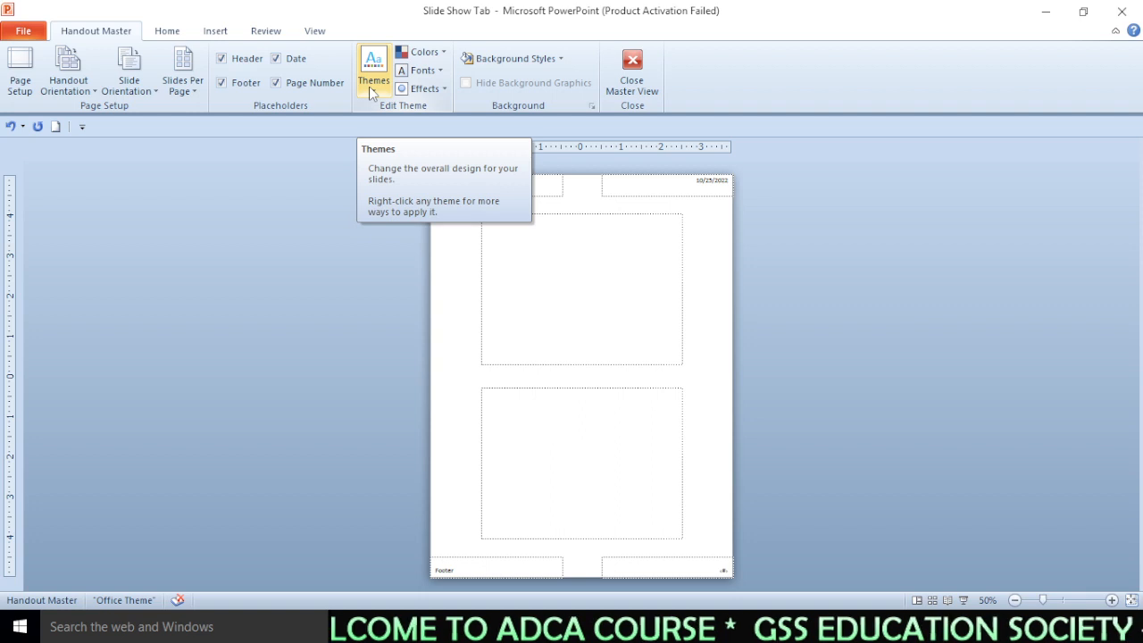
{"action": "left_click", "coordinate": [373, 93]}
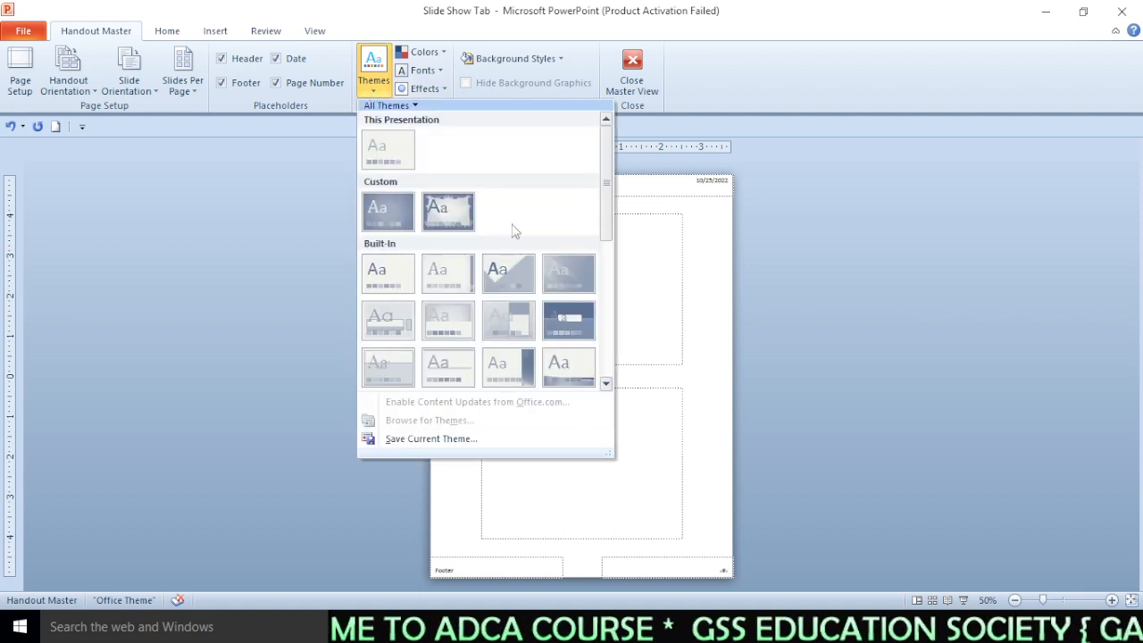
{"action": "left_click", "coordinate": [648, 324]}
- Apply the Austin theme colors to the handout master
{"action": "left_click", "coordinate": [419, 52]}
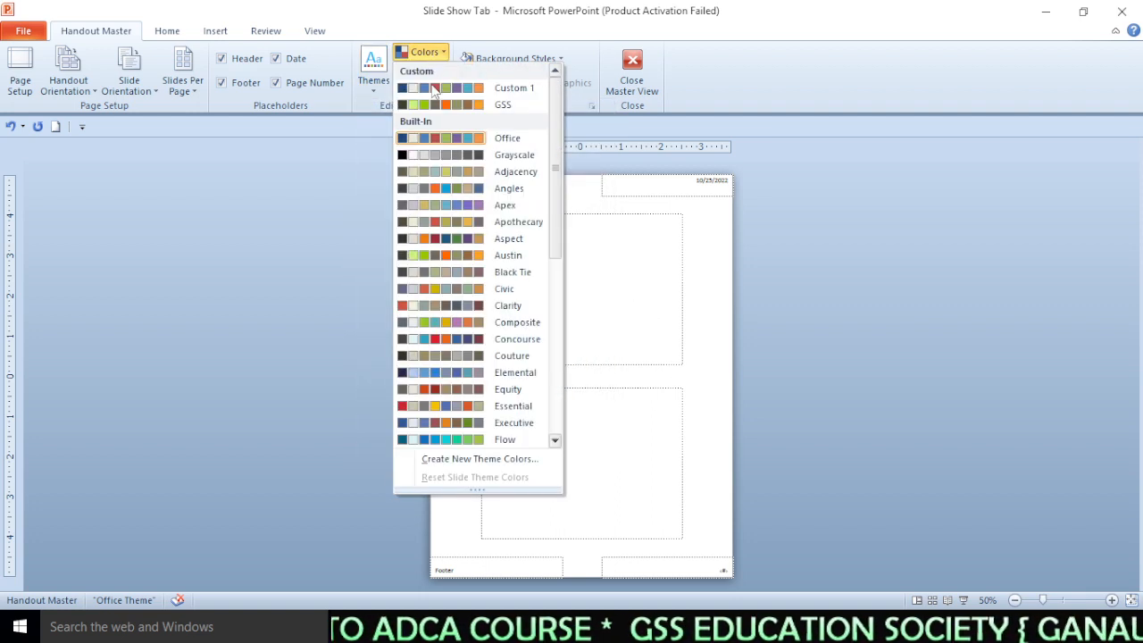
{"action": "left_click", "coordinate": [411, 255]}
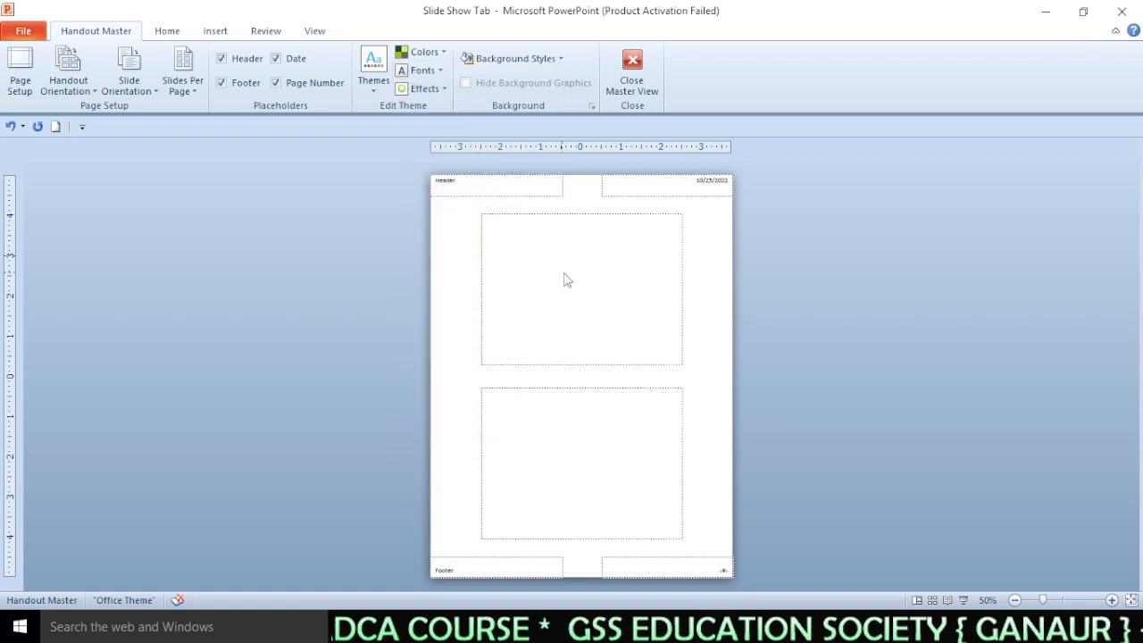
- Apply a green gradient background style to the handout master
{"action": "left_click", "coordinate": [419, 70]}
{"action": "left_click", "coordinate": [357, 164]}
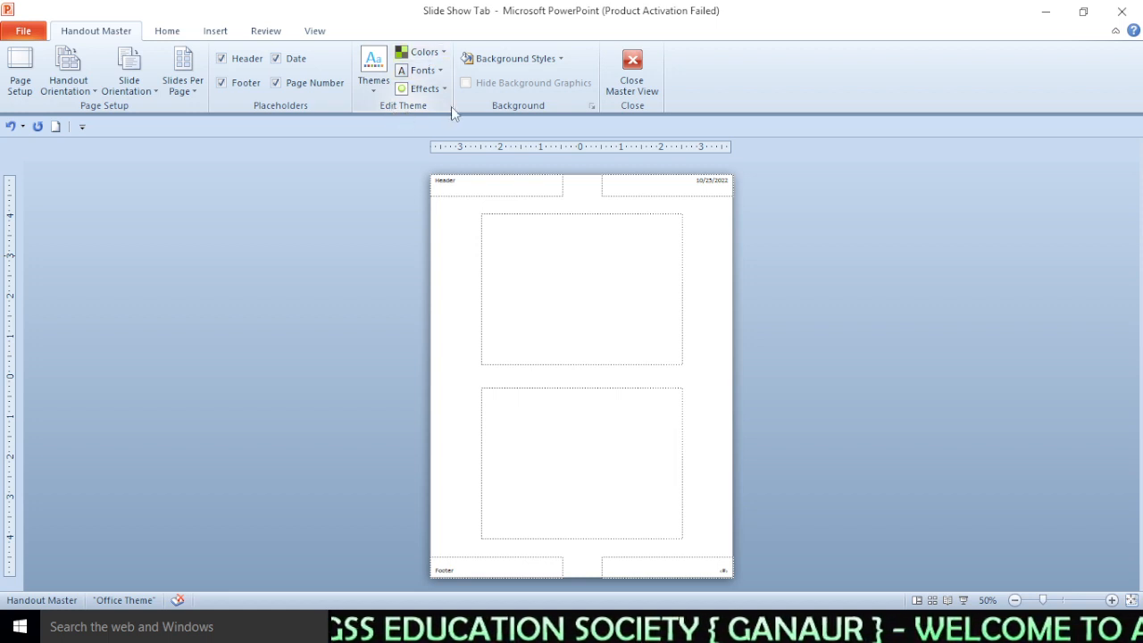
{"action": "left_click", "coordinate": [527, 61]}
{"action": "left_click", "coordinate": [555, 152]}
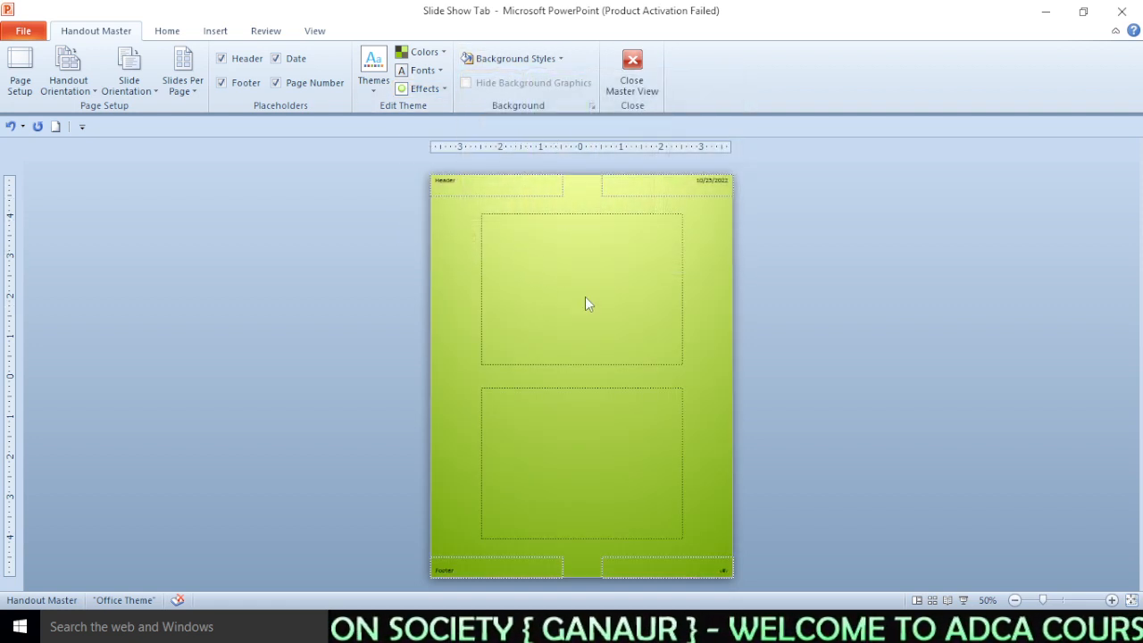
- Set the handout master's theme fonts to Office Classic 2
{"action": "left_click", "coordinate": [374, 72]}
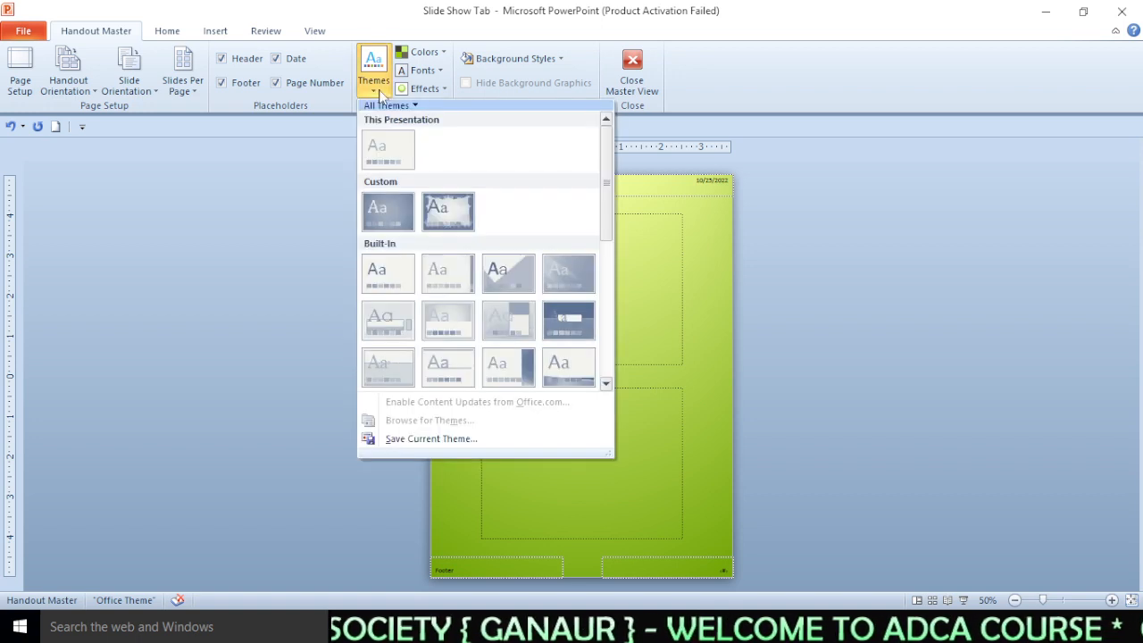
{"action": "left_click", "coordinate": [375, 73]}
{"action": "left_click", "coordinate": [438, 70]}
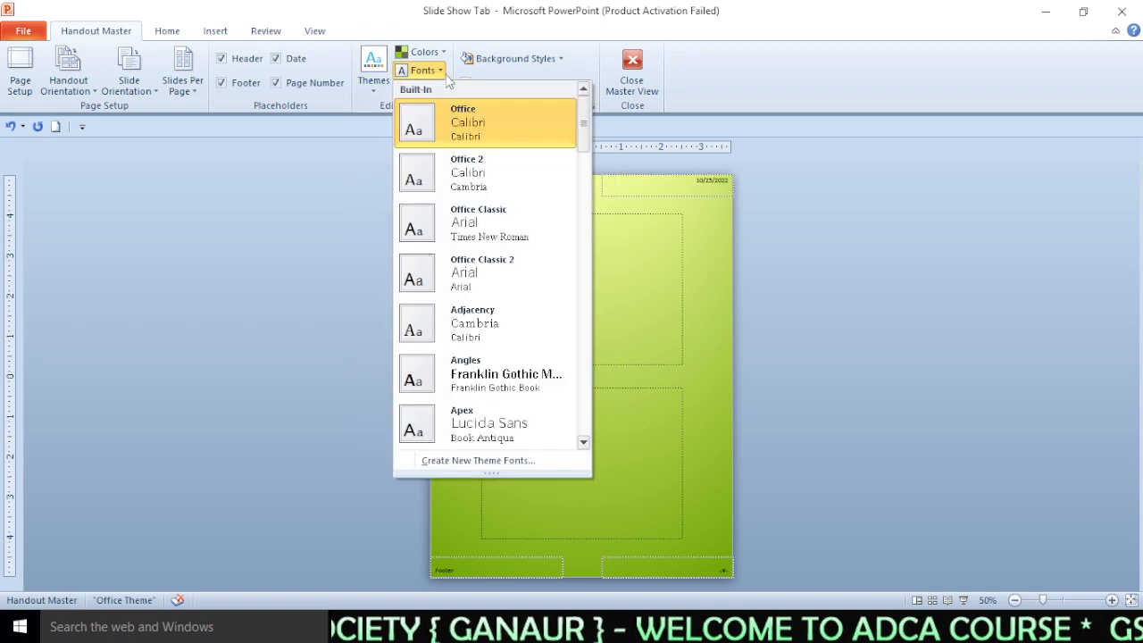
{"action": "left_click", "coordinate": [462, 273]}
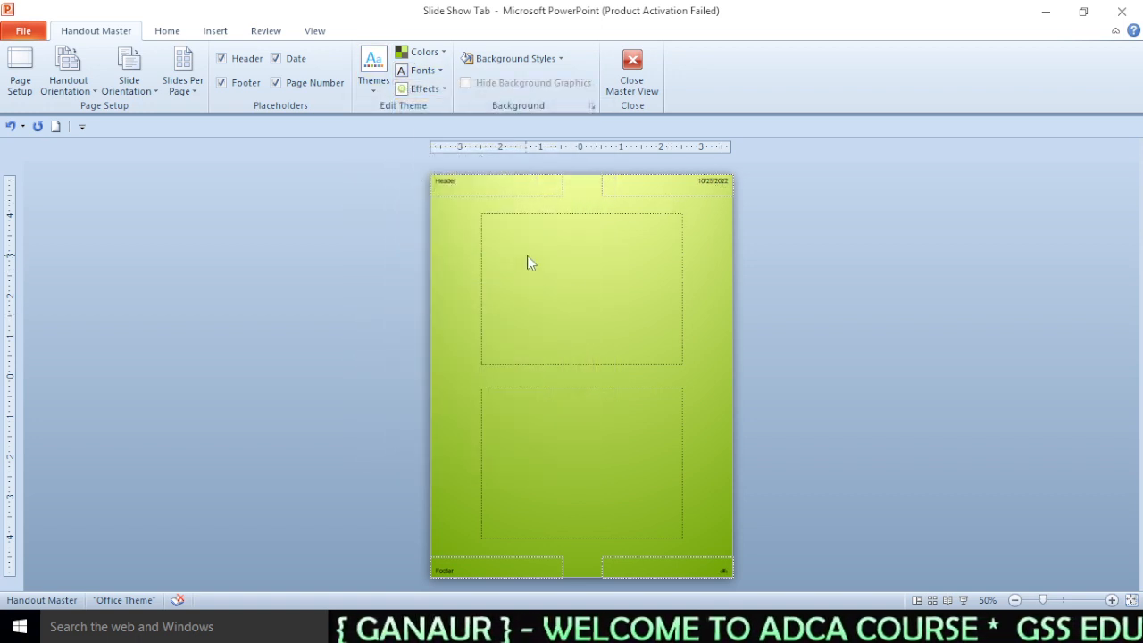
- Reapply the Austin theme colors and close the handout master view
{"action": "left_click", "coordinate": [420, 52]}
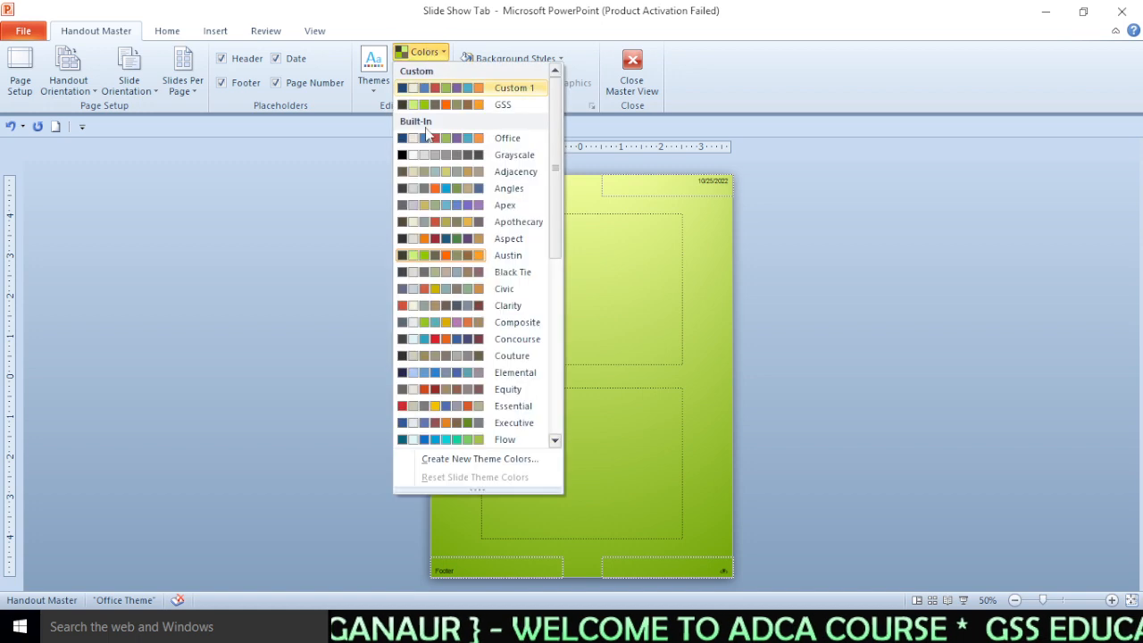
{"action": "left_click", "coordinate": [447, 254]}
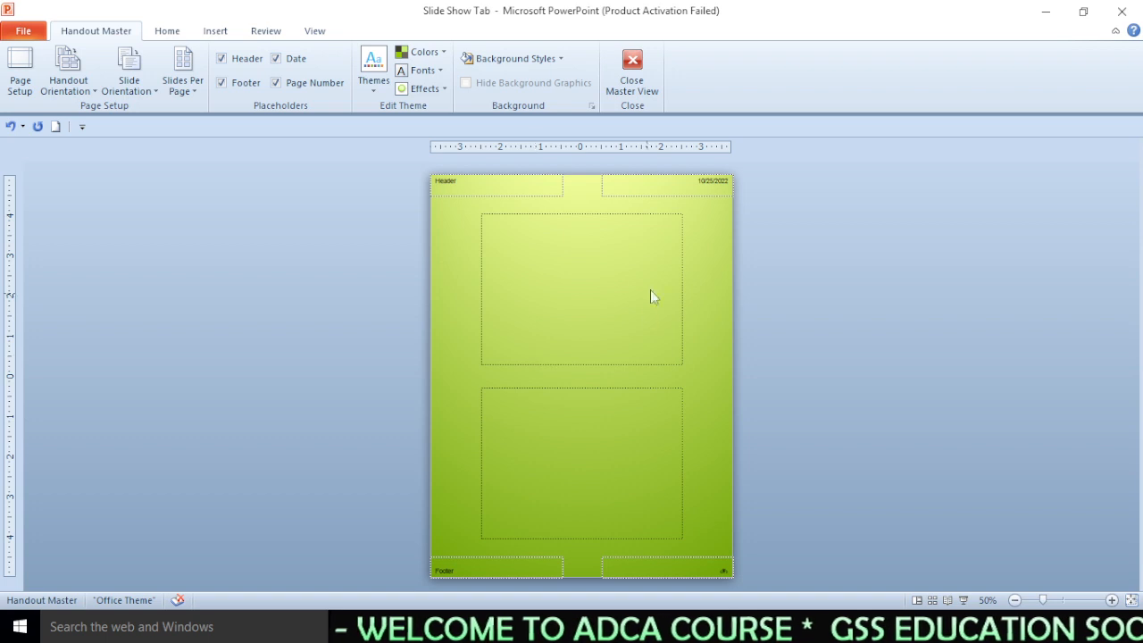
{"action": "left_click", "coordinate": [632, 89]}
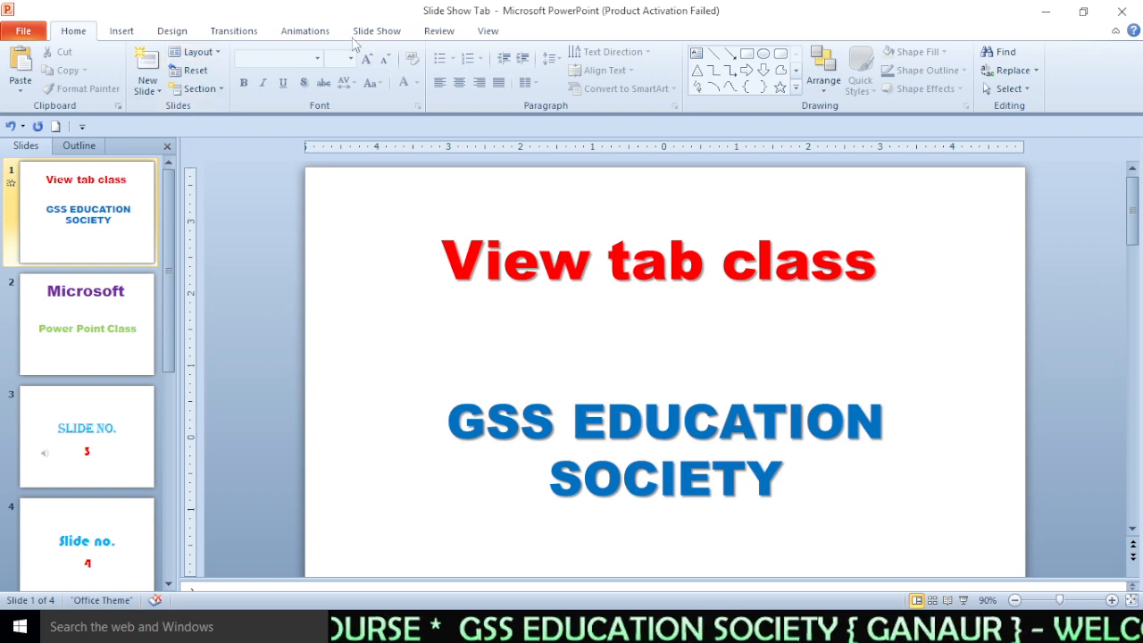
- Open the Notes Master view
{"action": "left_click", "coordinate": [476, 36]}
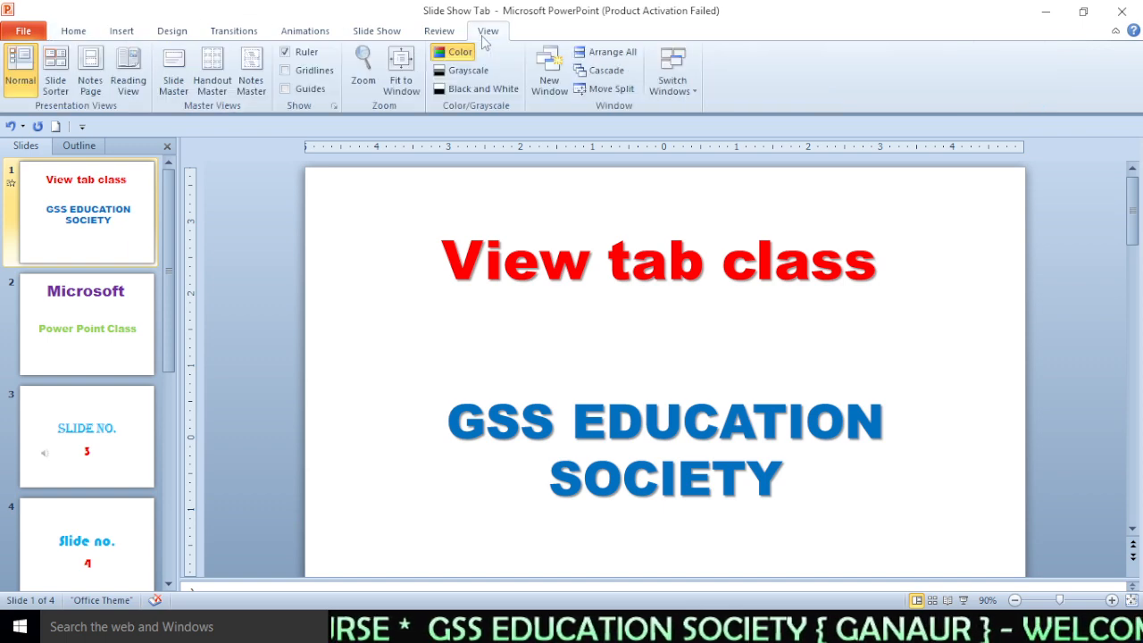
{"action": "left_click", "coordinate": [250, 83]}
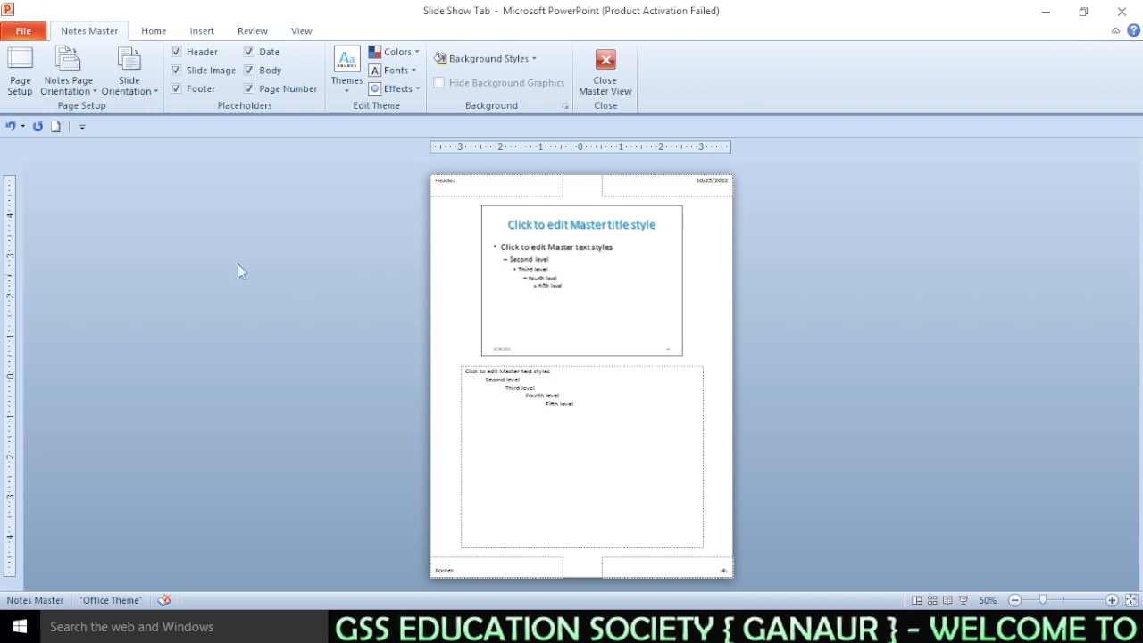
- Toggle the Date, Body and Page Number placeholders off and back on in the notes master
{"action": "left_click", "coordinate": [572, 404]}
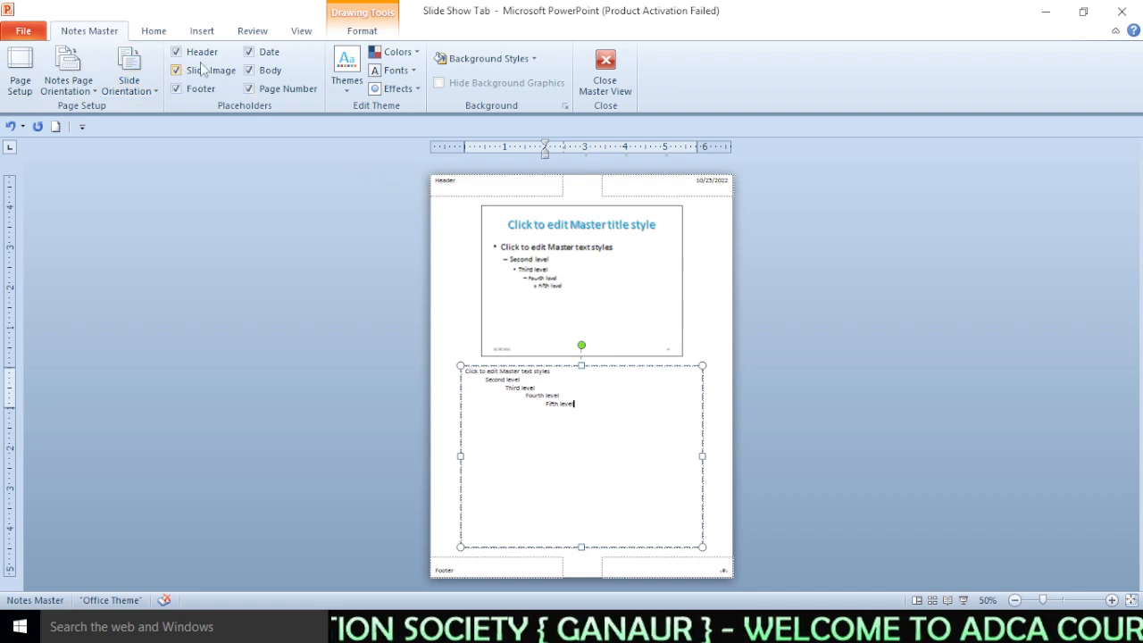
{"action": "left_click", "coordinate": [265, 56]}
{"action": "left_click", "coordinate": [266, 55]}
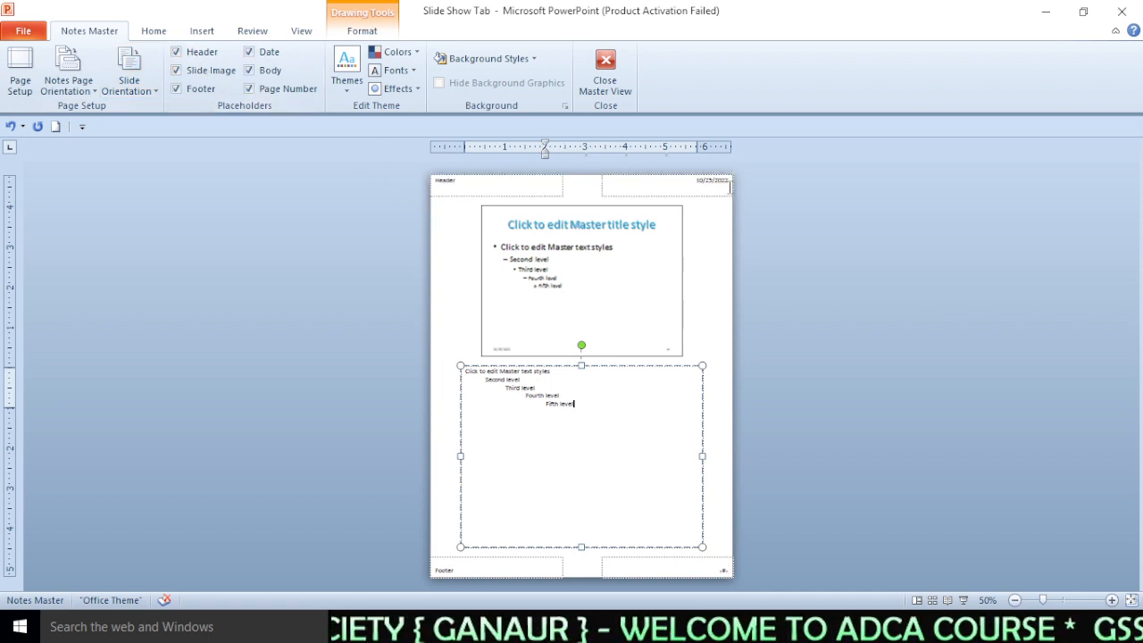
{"action": "left_click", "coordinate": [252, 71]}
{"action": "left_click", "coordinate": [262, 77]}
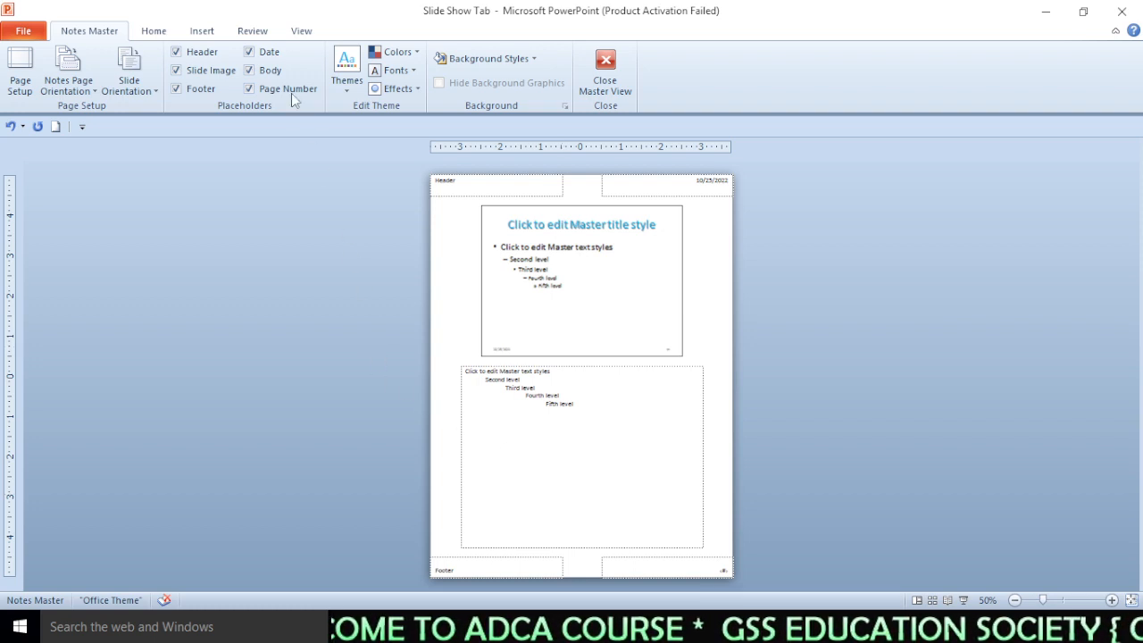
{"action": "left_click", "coordinate": [249, 69]}
{"action": "left_click", "coordinate": [249, 70]}
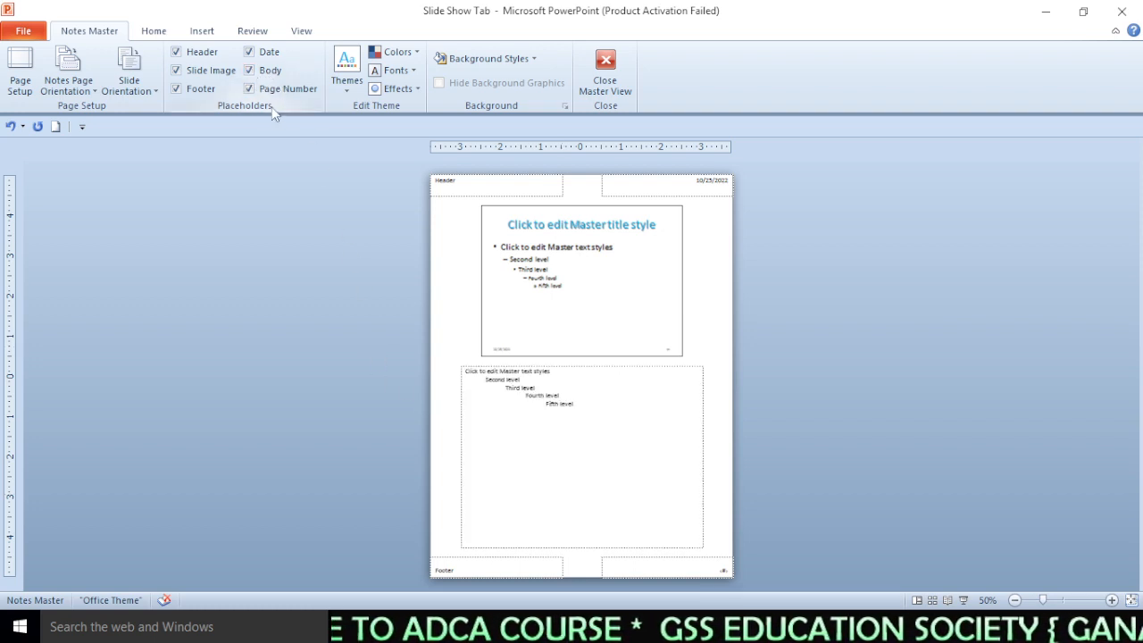
{"action": "left_click", "coordinate": [249, 88]}
{"action": "left_click", "coordinate": [249, 89]}
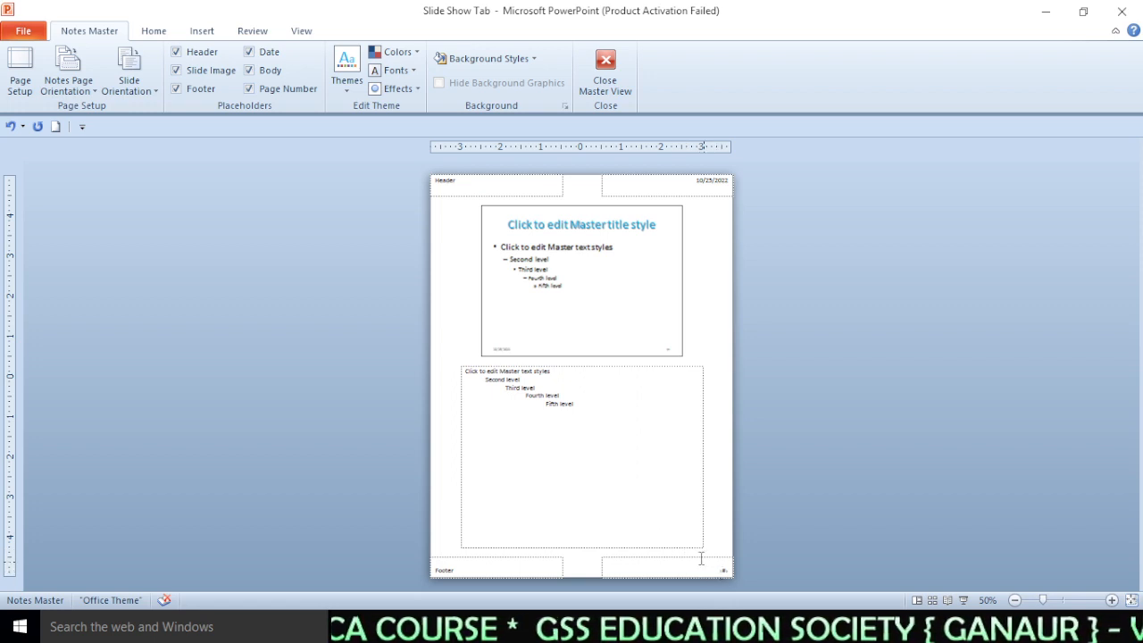
- Toggle the Footer placeholder off and back on in the notes master
{"action": "left_click", "coordinate": [177, 87]}
{"action": "left_click", "coordinate": [177, 88]}
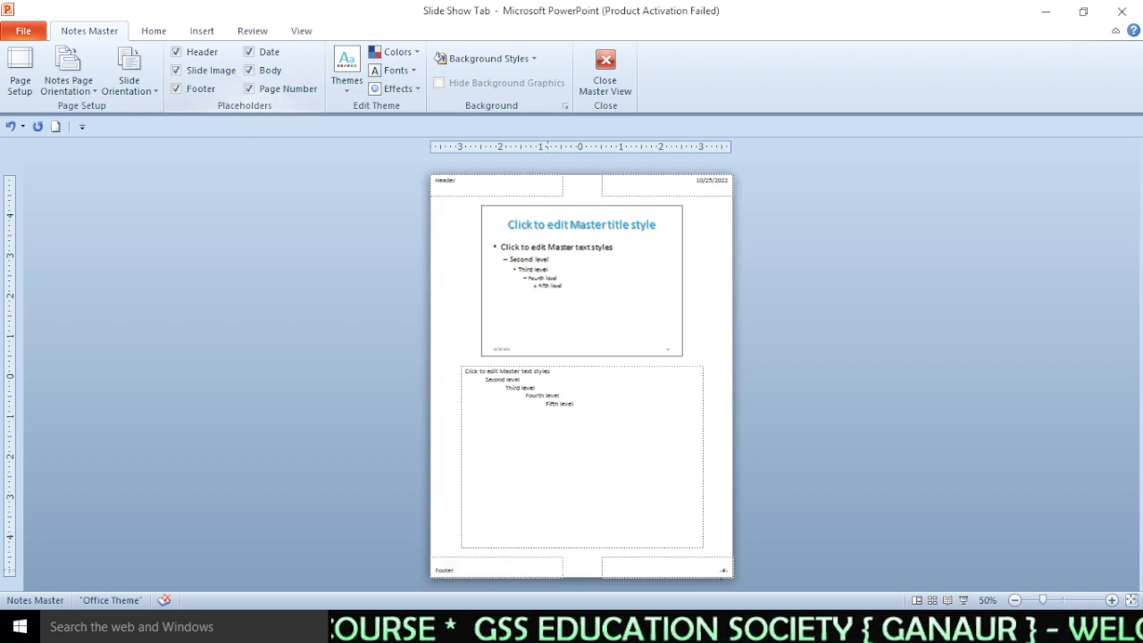
{"action": "left_click", "coordinate": [479, 568]}
{"action": "left_click", "coordinate": [304, 361]}
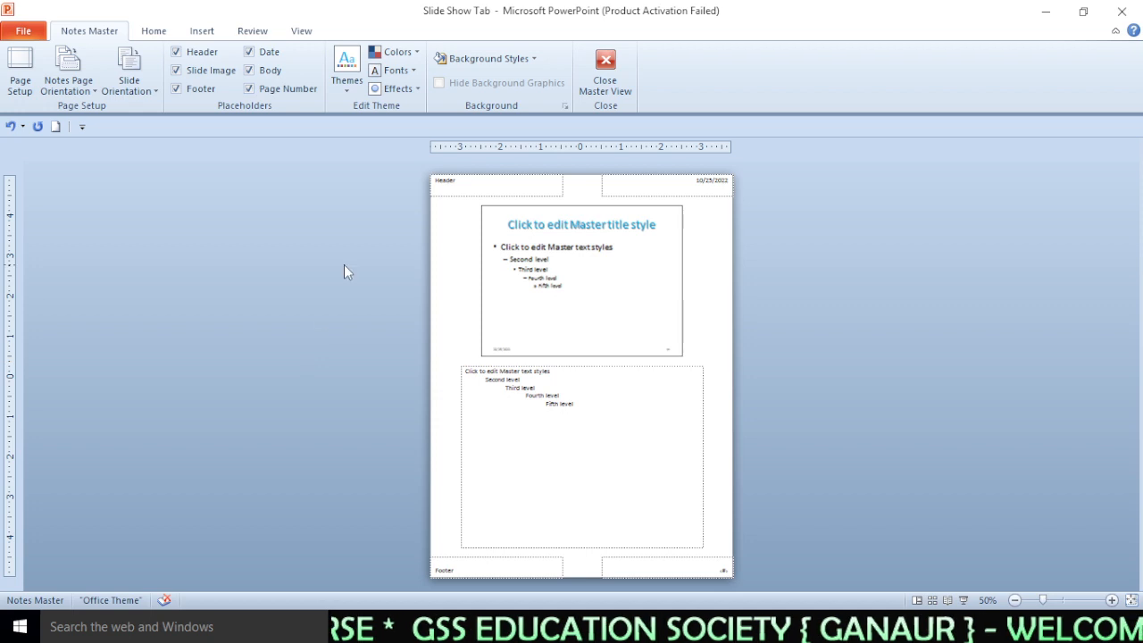
- Browse the notes master themes gallery without applying a theme, then close the master view
{"action": "left_click", "coordinate": [346, 70]}
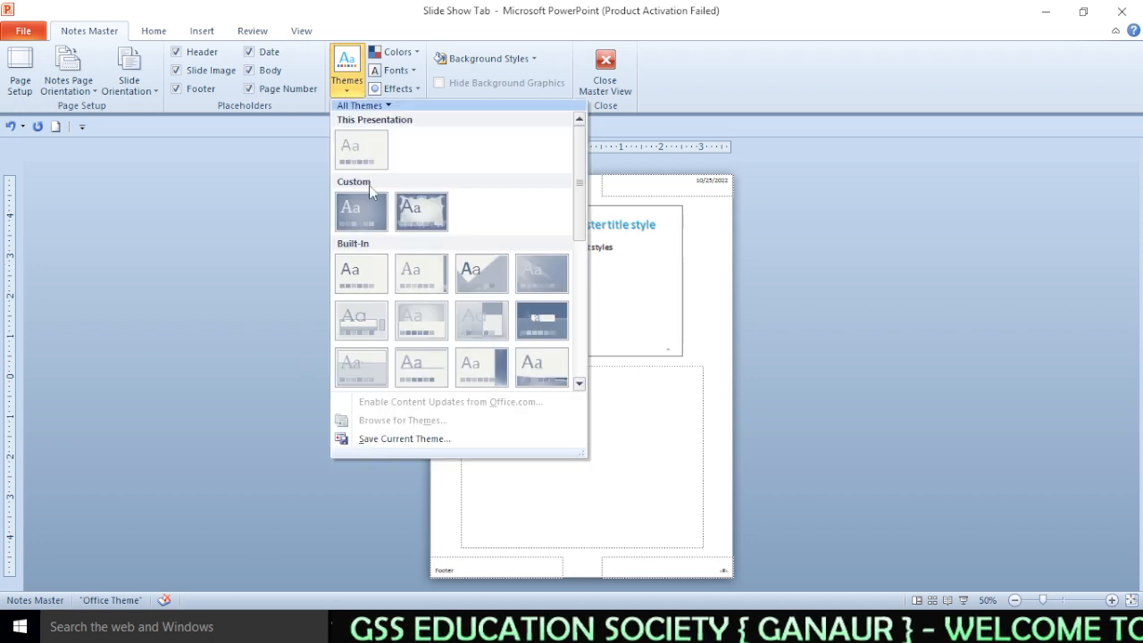
{"action": "left_click", "coordinate": [804, 424]}
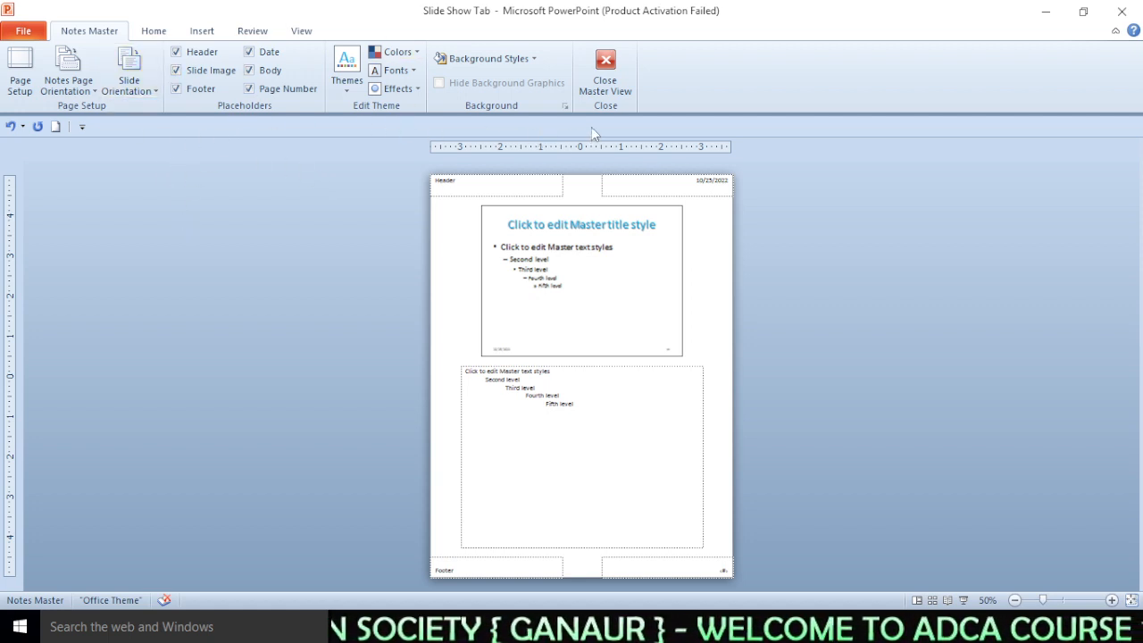
{"action": "left_click", "coordinate": [607, 85]}
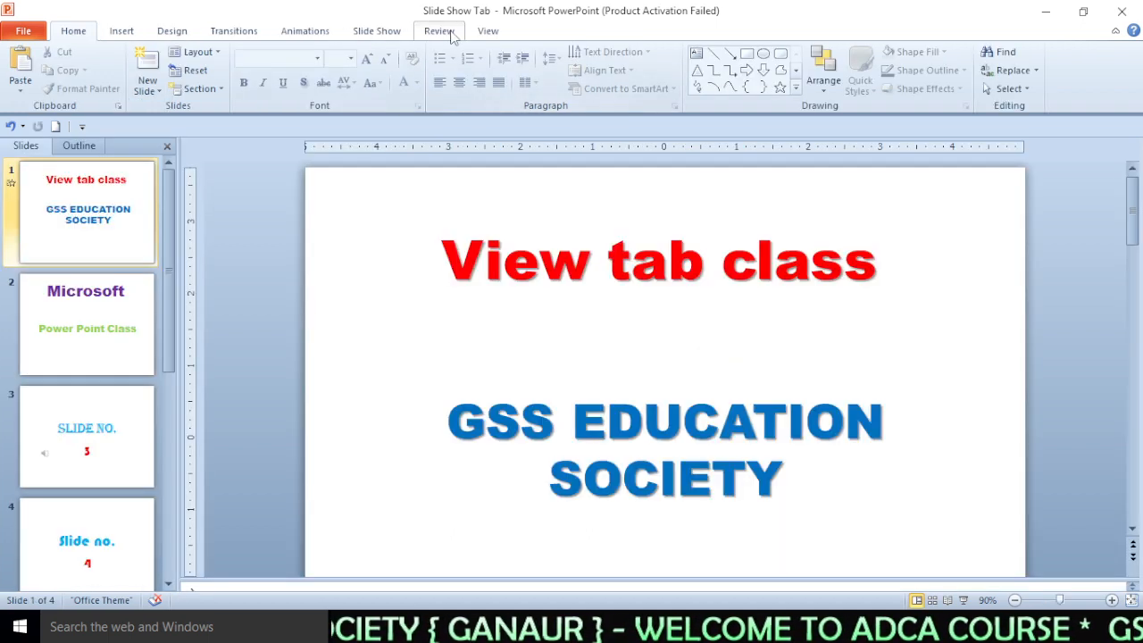
- Hide the ruler and show it again in the normal slide view
{"action": "left_click", "coordinate": [487, 30]}
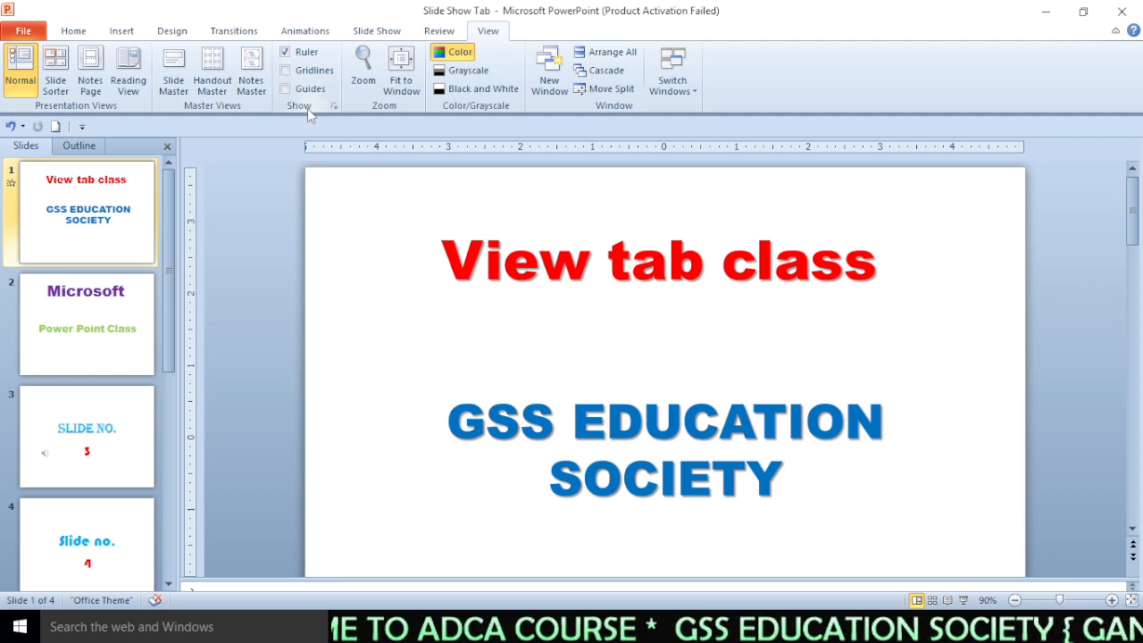
{"action": "left_click", "coordinate": [303, 54]}
{"action": "left_click", "coordinate": [303, 54]}
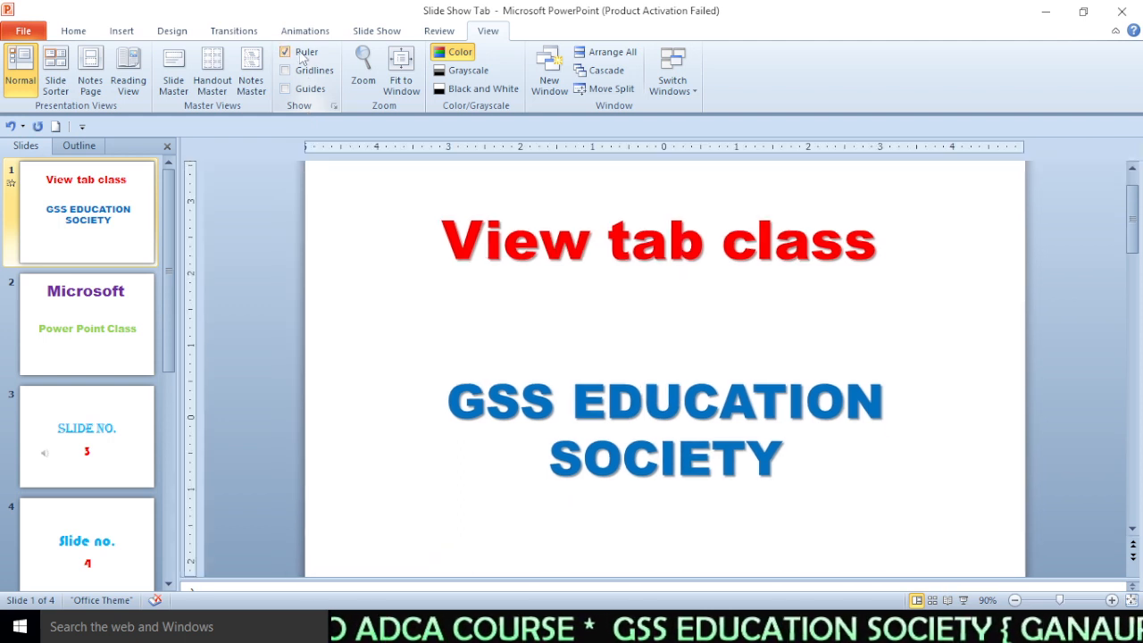